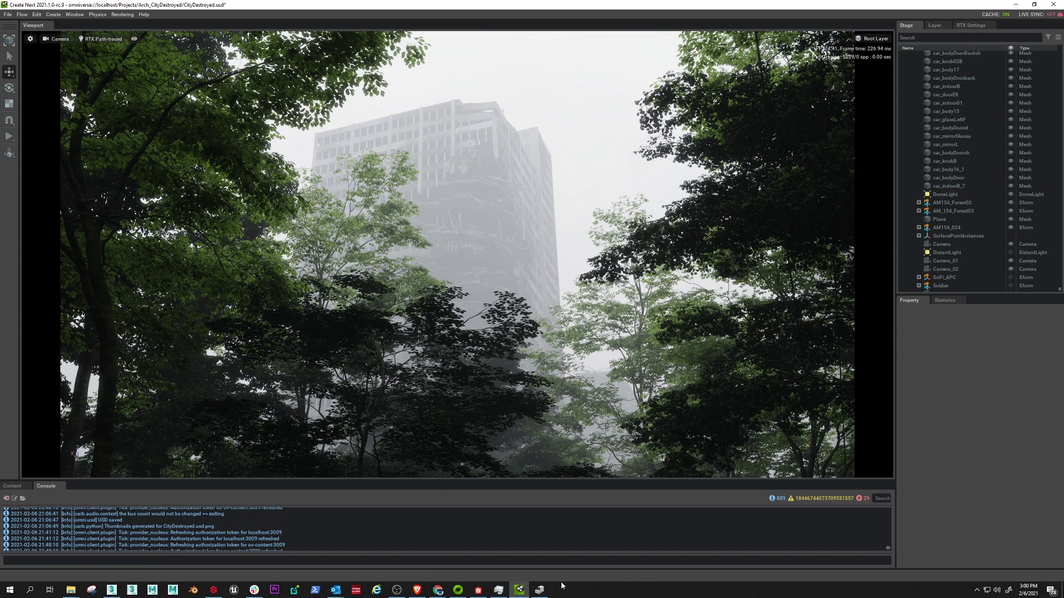
Check Device Manager's graphics cards, then minimize it so the ruined-city scene shows unobstructed.
{"action": "left_click", "coordinate": [539, 589]}
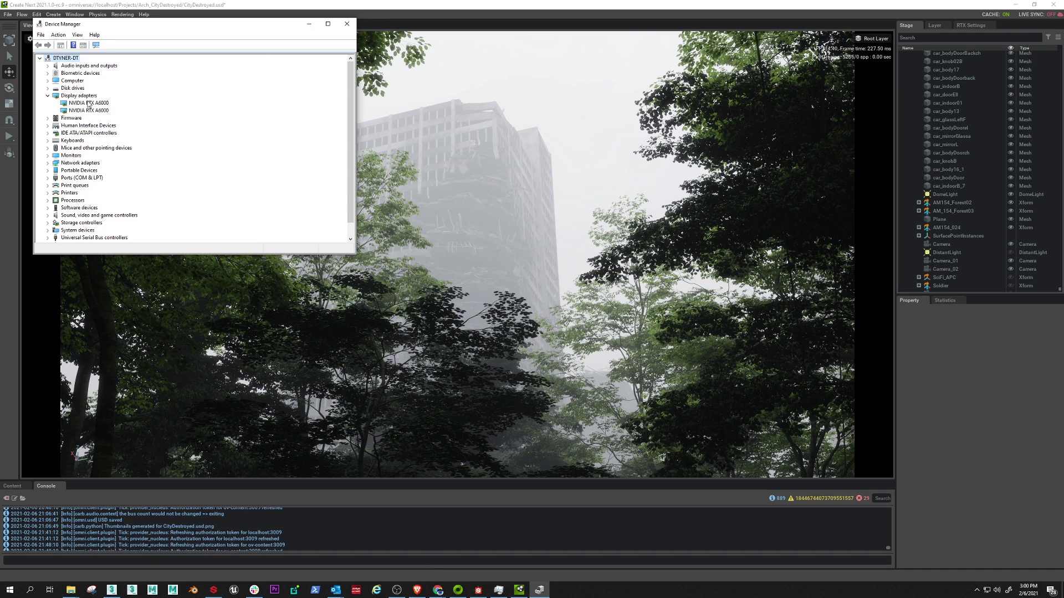
{"action": "left_click", "coordinate": [310, 25]}
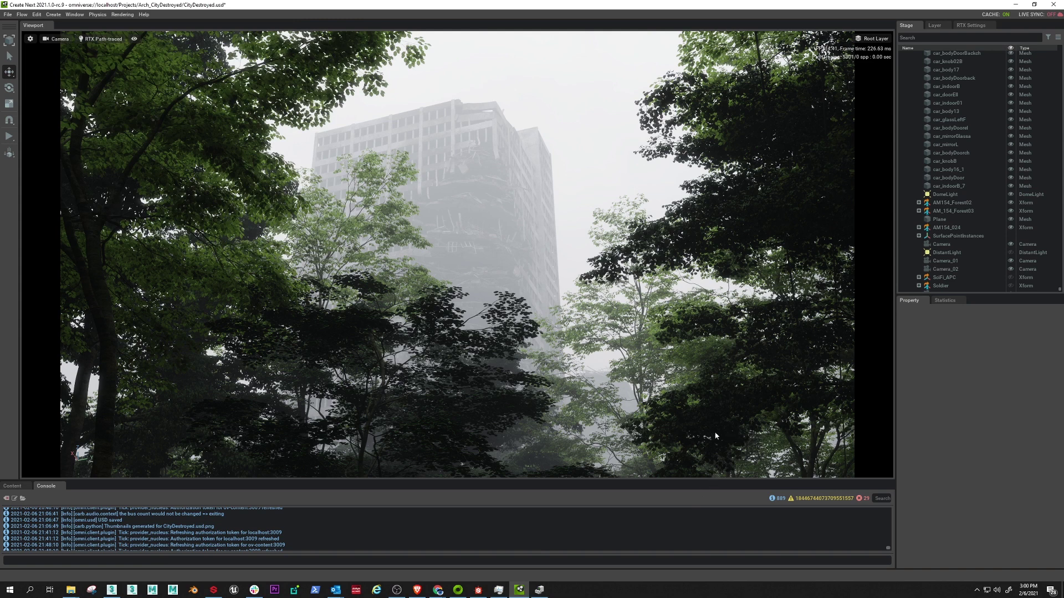
{"action": "left_click", "coordinate": [437, 592]}
{"action": "left_click", "coordinate": [438, 592]}
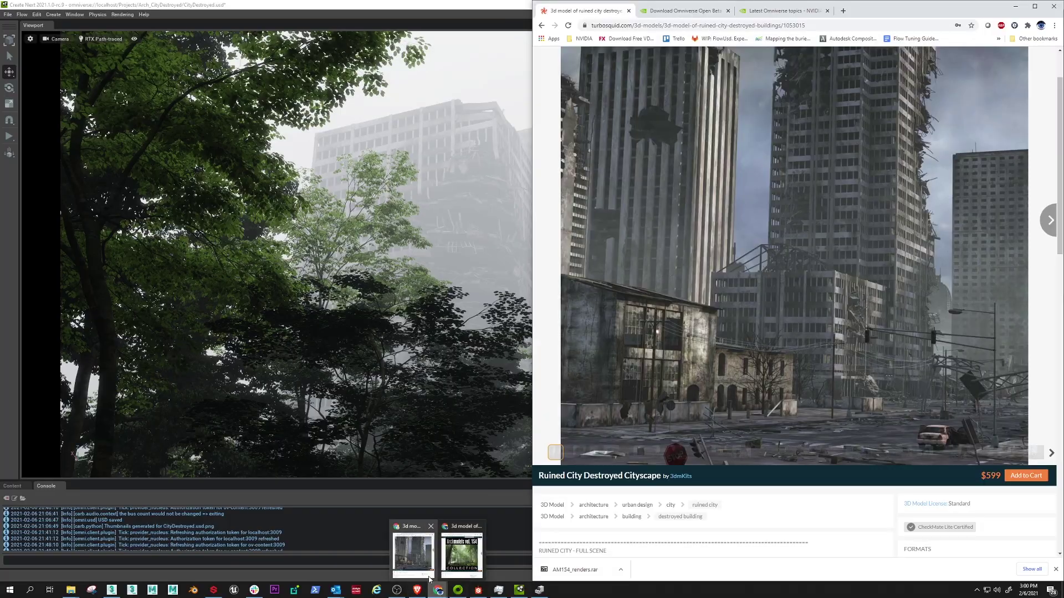
{"action": "left_click", "coordinate": [478, 554]}
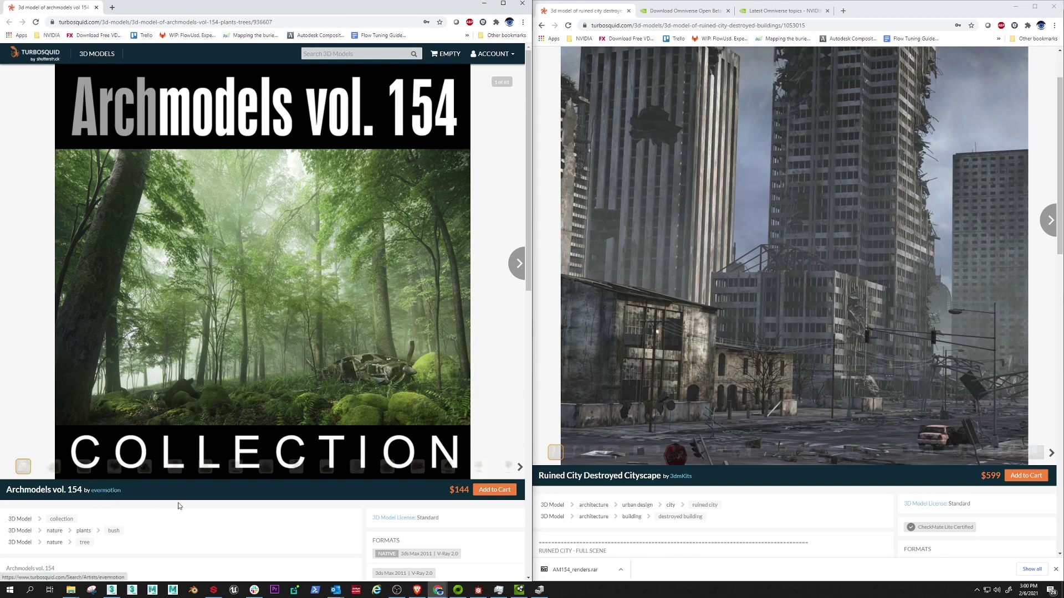
{"action": "left_click", "coordinate": [483, 3]}
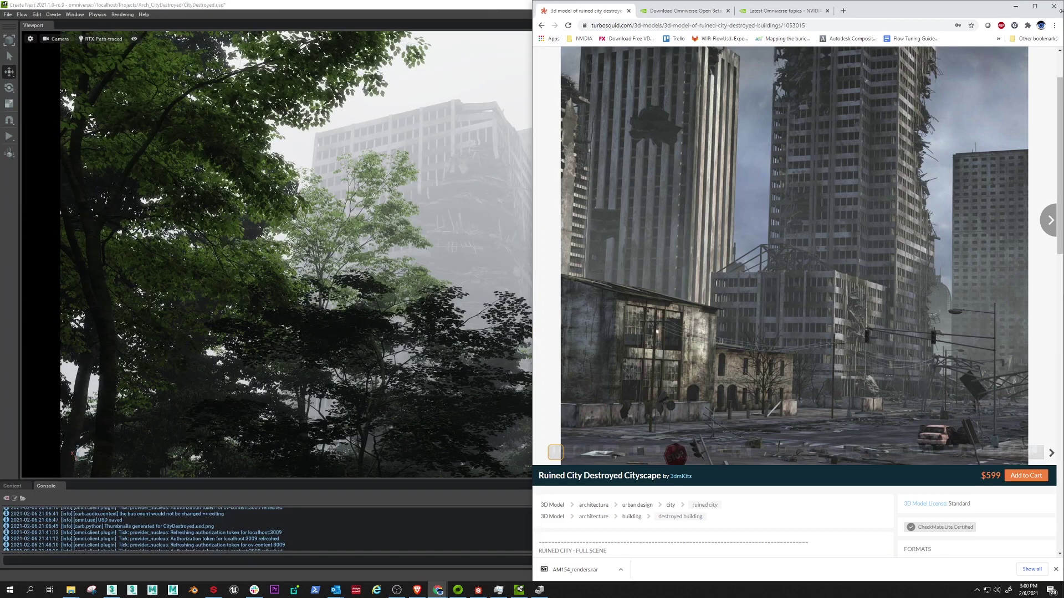
{"action": "left_click", "coordinate": [1016, 6]}
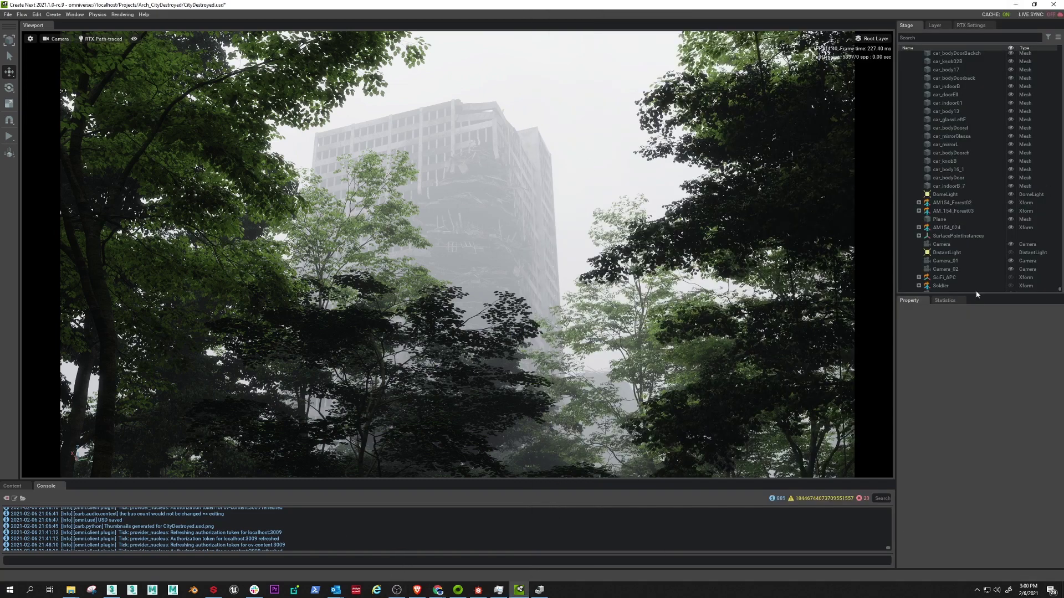
Show RTX Scene statistics: 18,168,855,216 visible triangles across 14,843 mesh instances.
{"action": "left_click", "coordinate": [944, 300]}
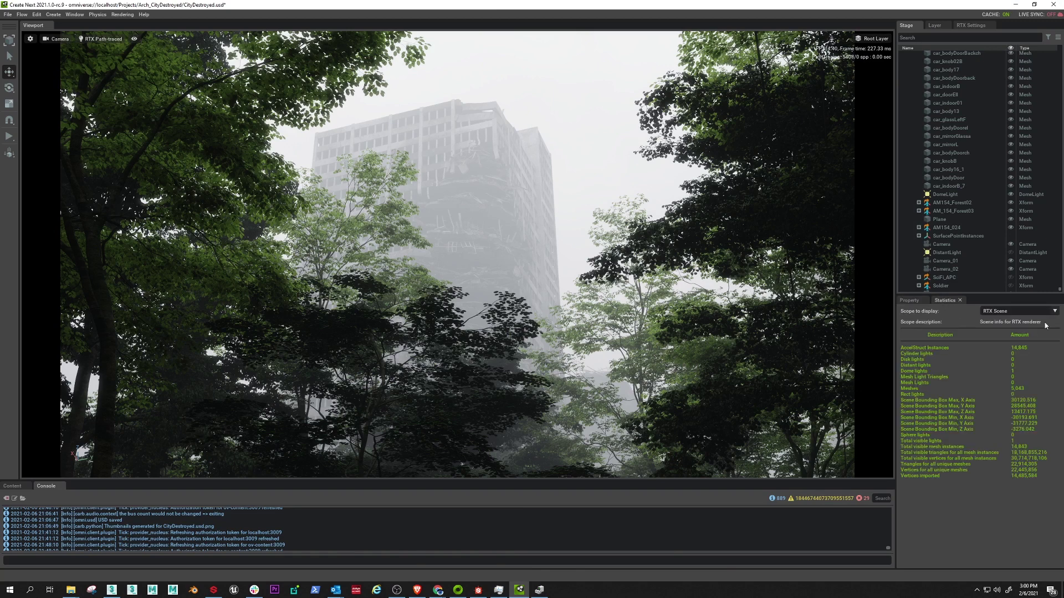
{"action": "left_click", "coordinate": [74, 15]}
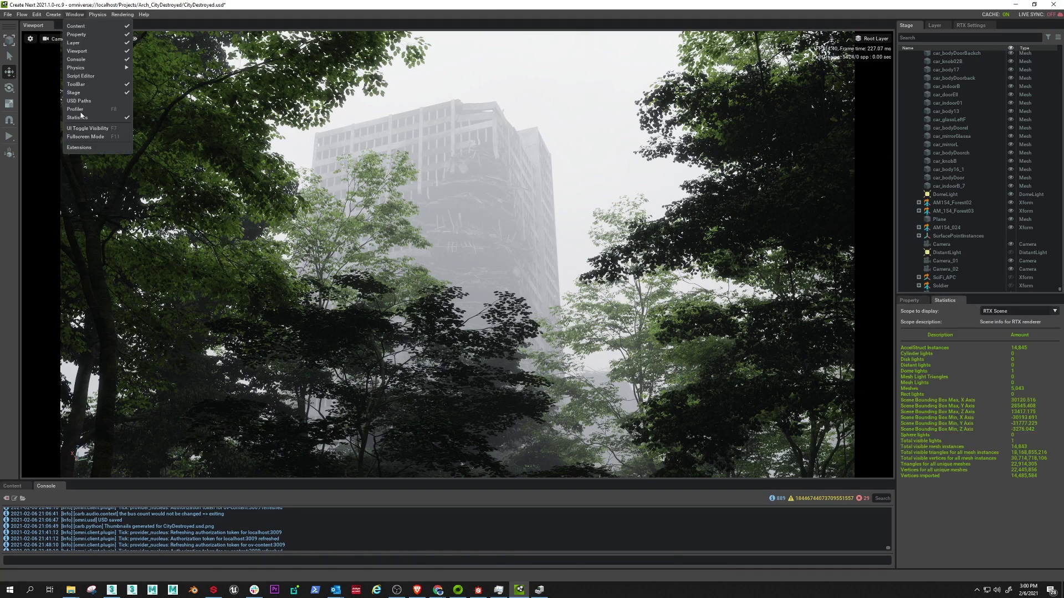
{"action": "left_click", "coordinate": [1048, 469]}
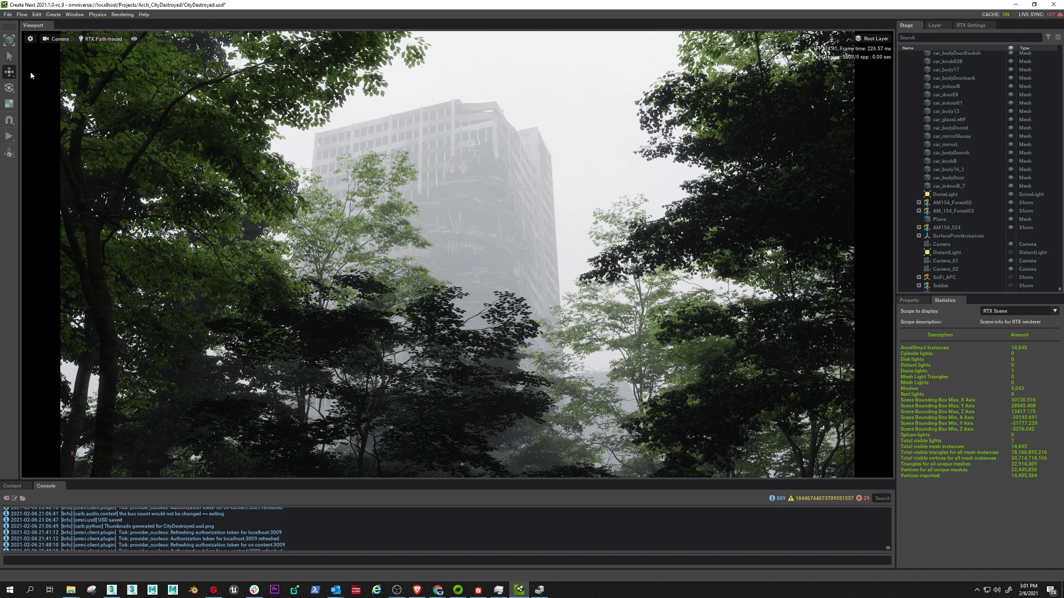
Cycle the viewport camera through Camera_01 and Camera_02, settling on Camera_03's misty forest view.
{"action": "left_click", "coordinate": [54, 40]}
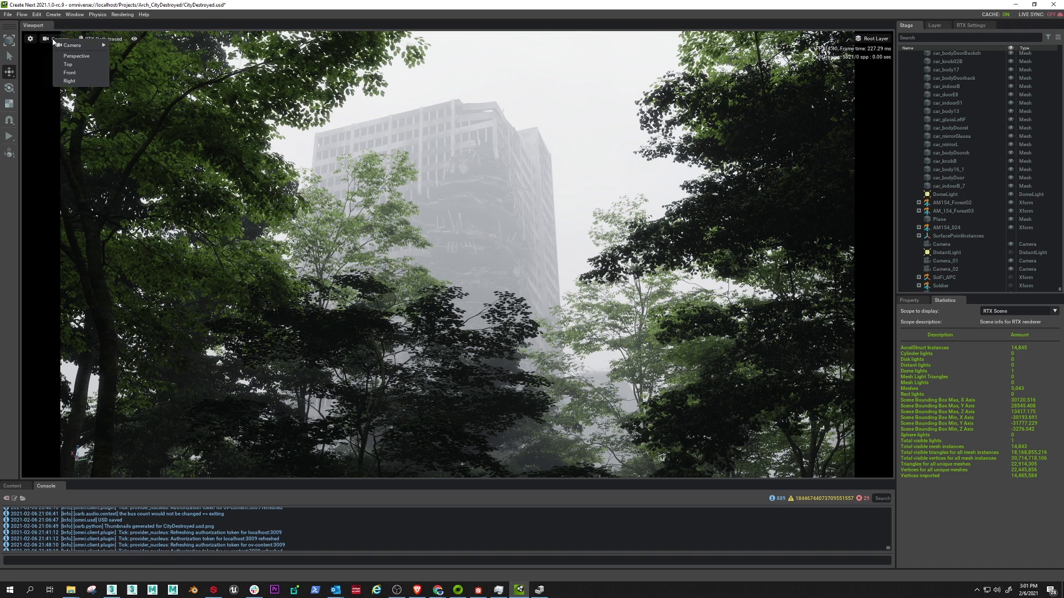
{"action": "mouse_move", "coordinate": [68, 47]}
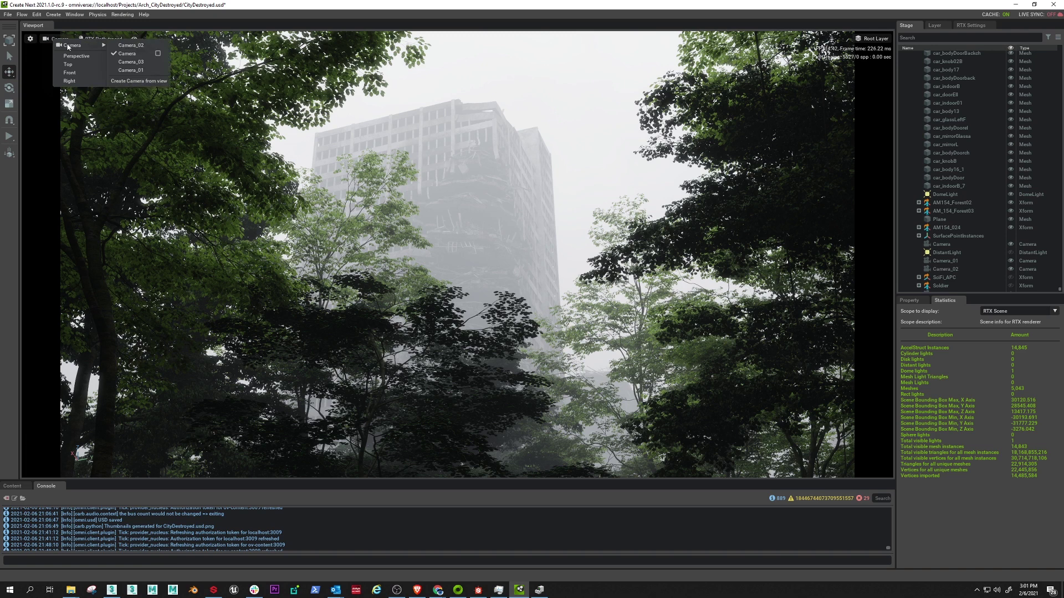
{"action": "left_click", "coordinate": [129, 71]}
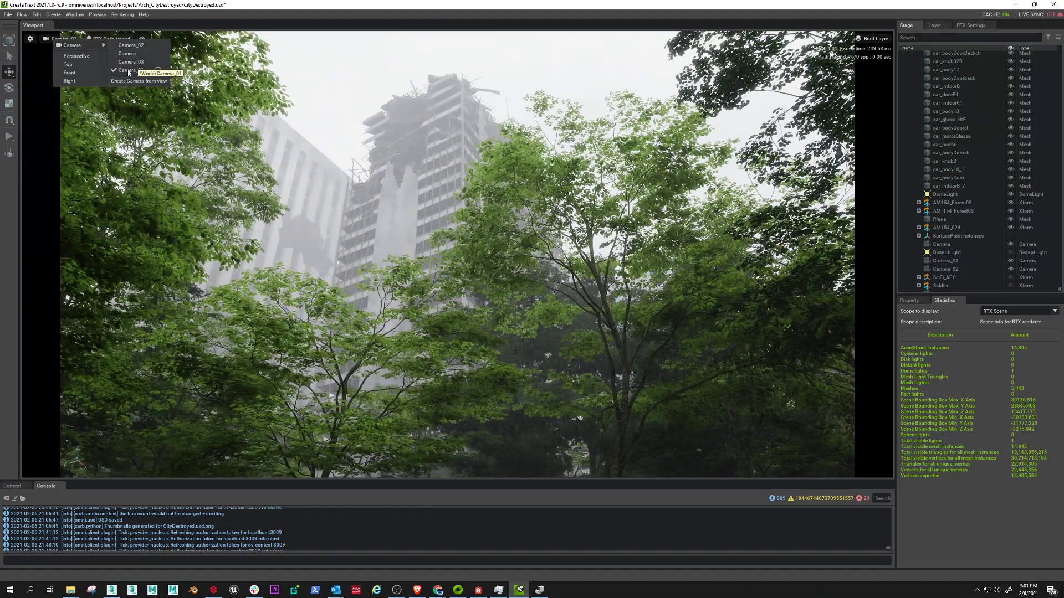
{"action": "left_click", "coordinate": [130, 46]}
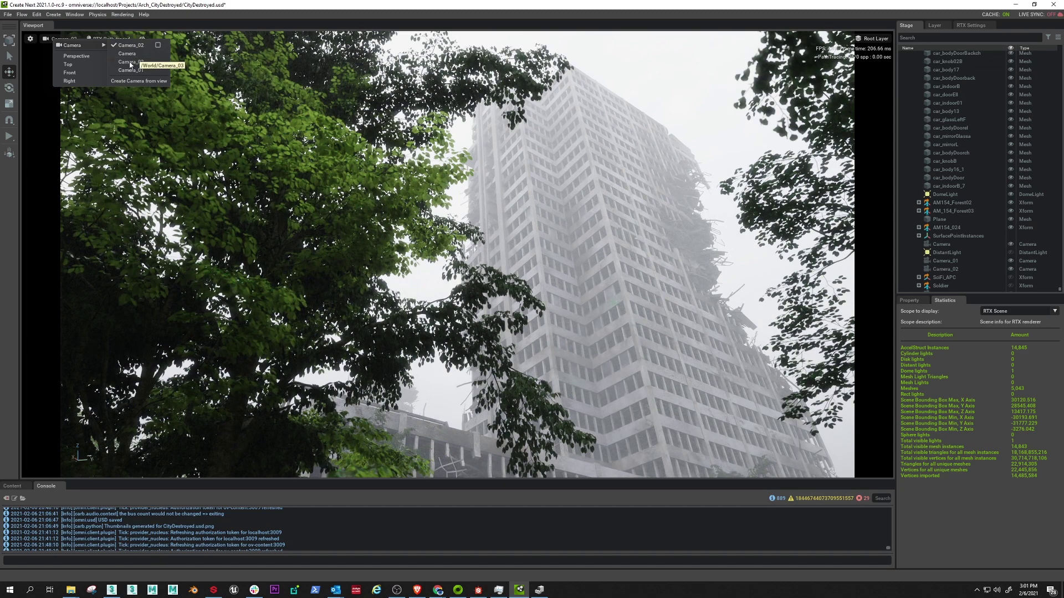
{"action": "left_click", "coordinate": [130, 65]}
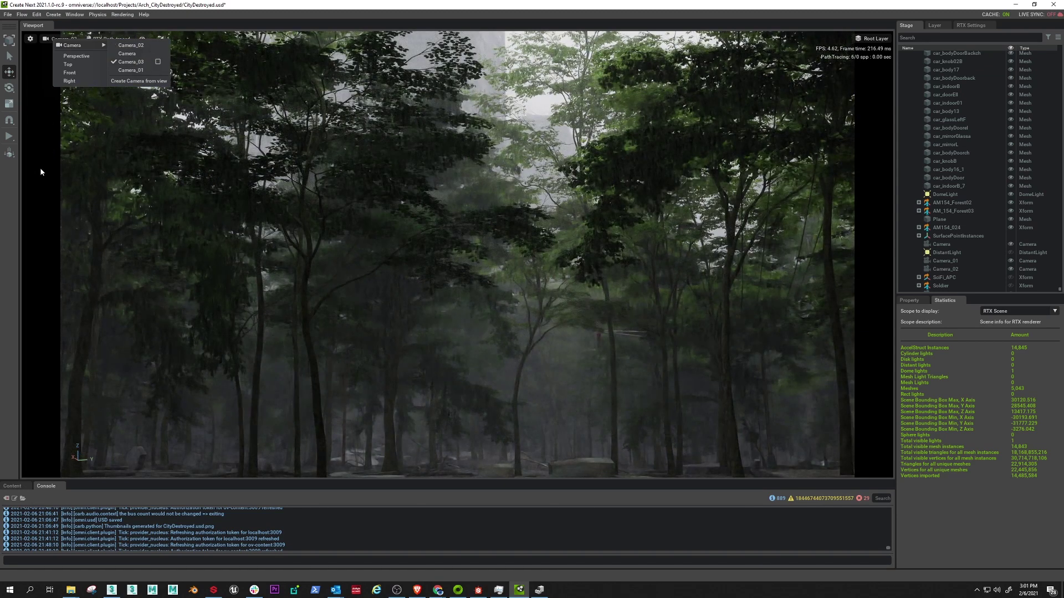
{"action": "left_click", "coordinate": [41, 172]}
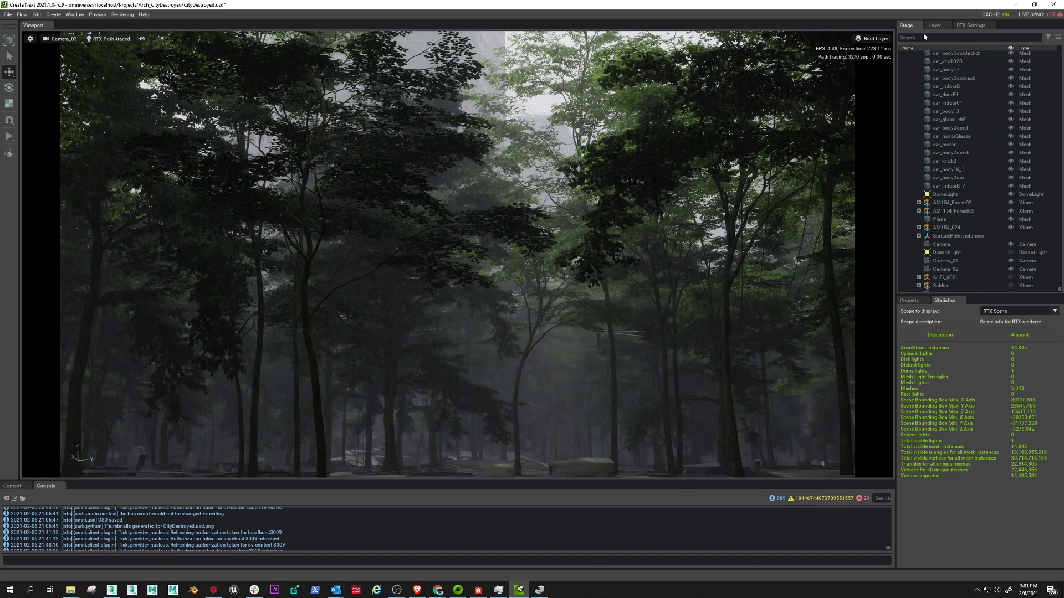
Turn off path-tracing Denoising, compare the DomeLight hidden and shown, then return to RTX Settings.
{"action": "left_click", "coordinate": [969, 26]}
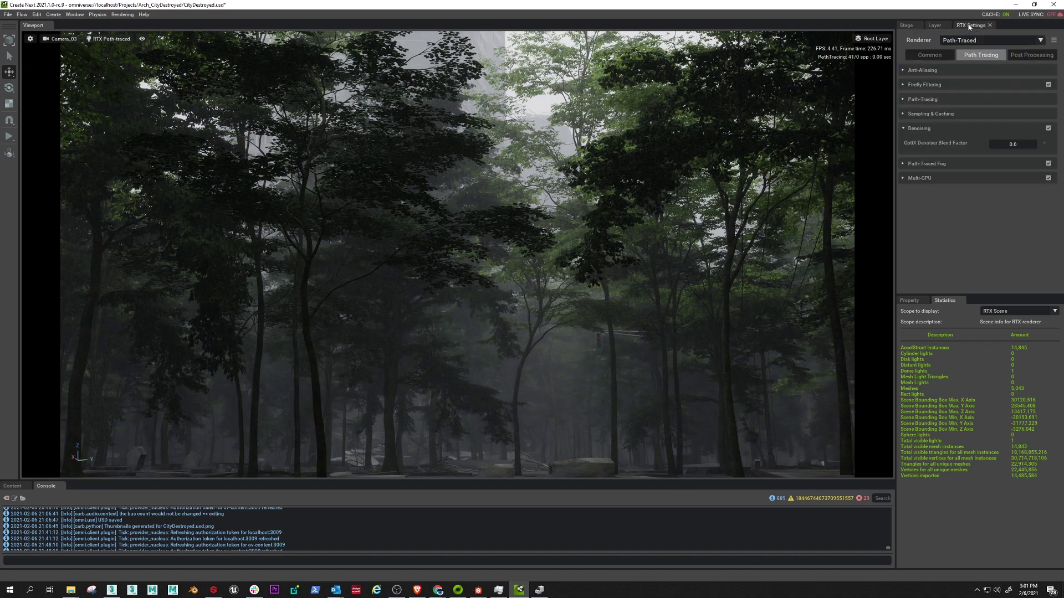
{"action": "left_click", "coordinate": [1049, 129]}
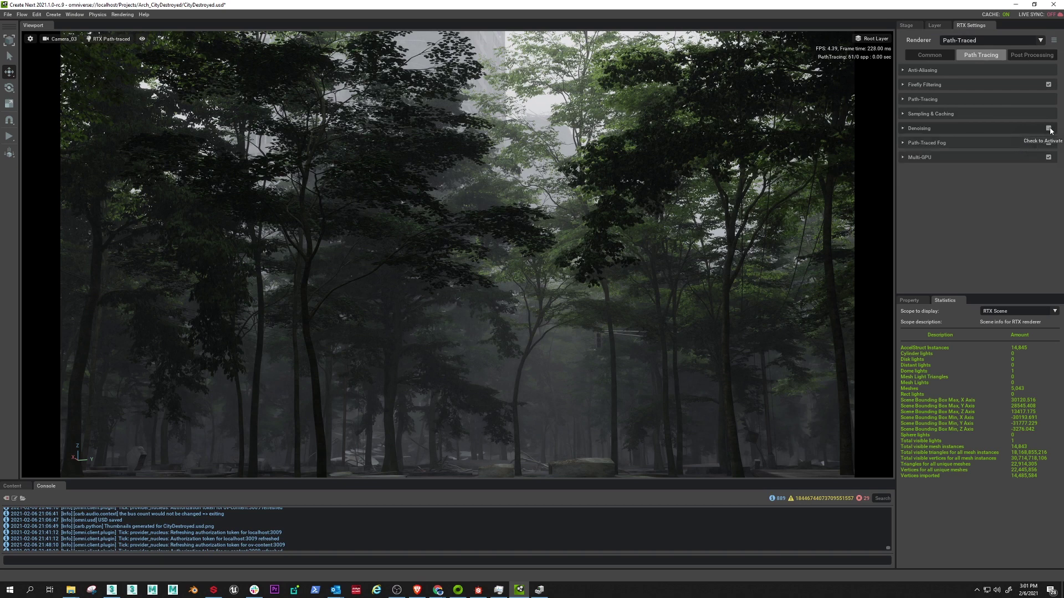
{"action": "left_click", "coordinate": [909, 27]}
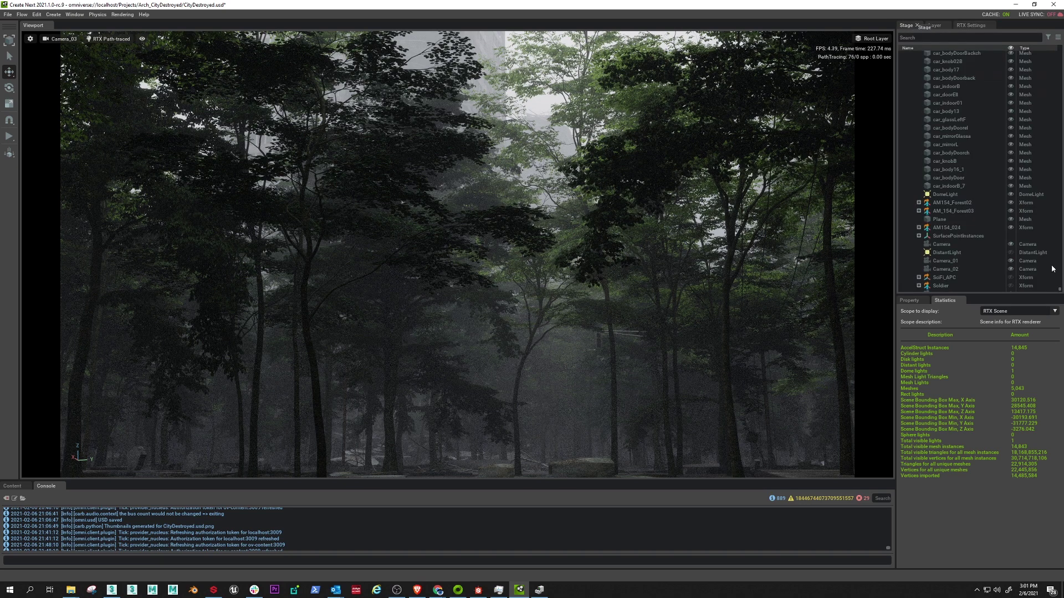
{"action": "left_click", "coordinate": [1011, 194]}
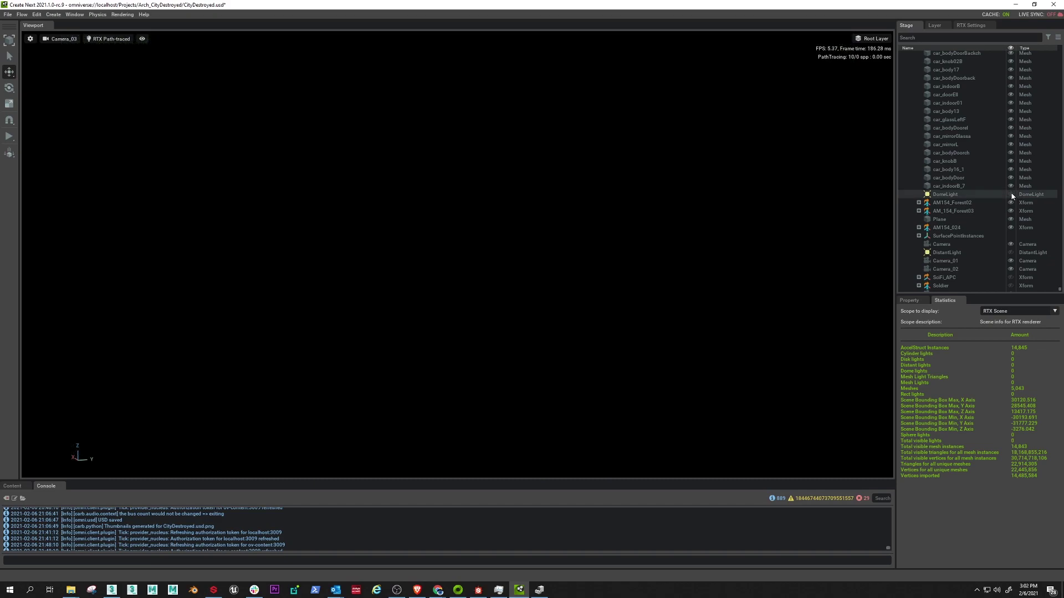
{"action": "left_click", "coordinate": [1010, 195]}
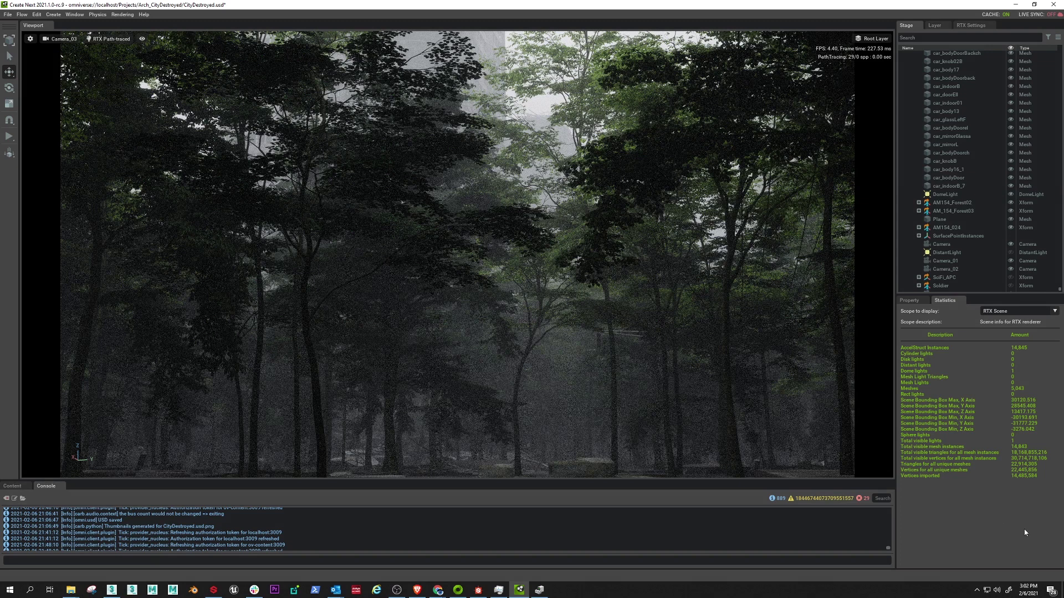
{"action": "left_click", "coordinate": [971, 25]}
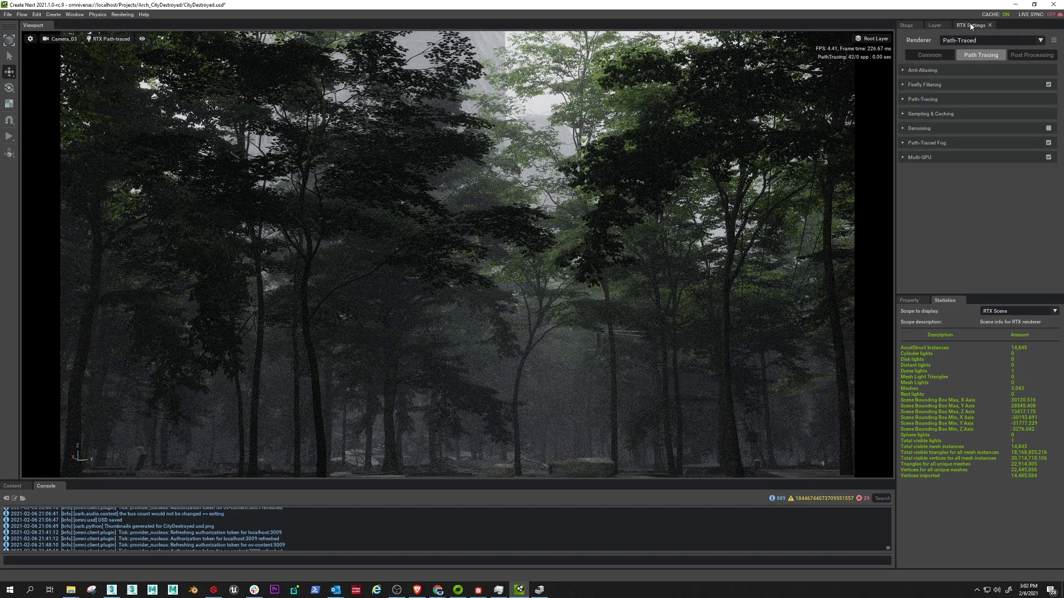
Re-enable Denoising, then hide and reshow the DomeLight in the Stage tree.
{"action": "left_click", "coordinate": [1048, 129]}
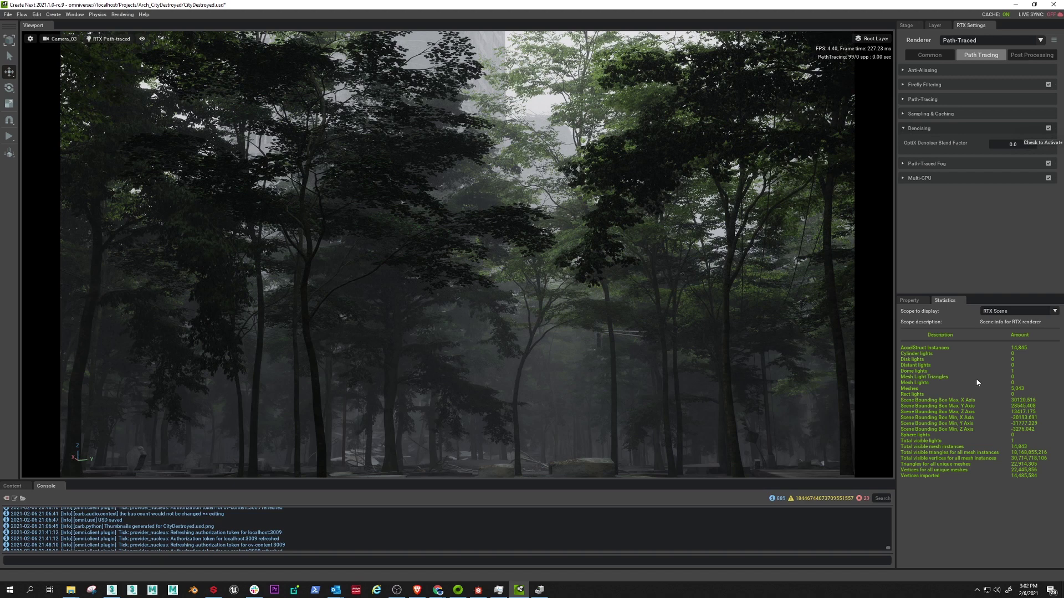
{"action": "left_click", "coordinate": [907, 27]}
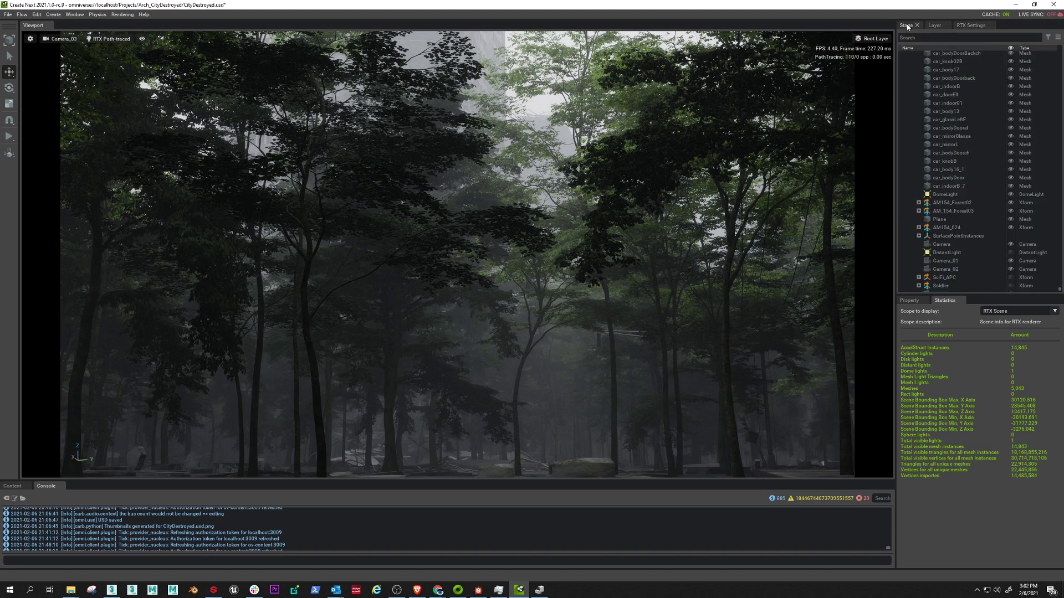
{"action": "left_click", "coordinate": [1011, 195]}
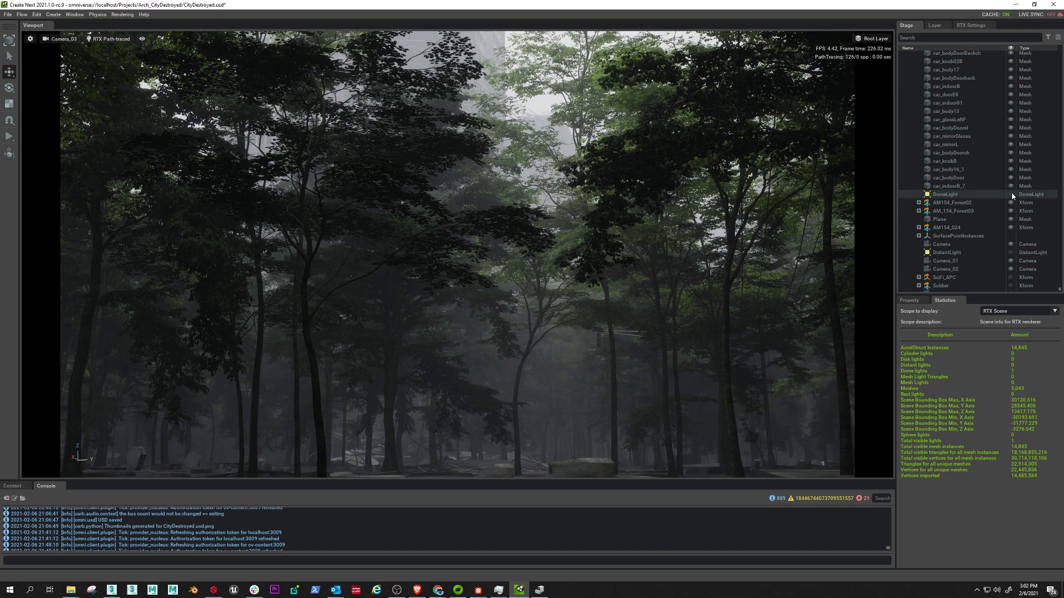
{"action": "left_click", "coordinate": [1011, 193]}
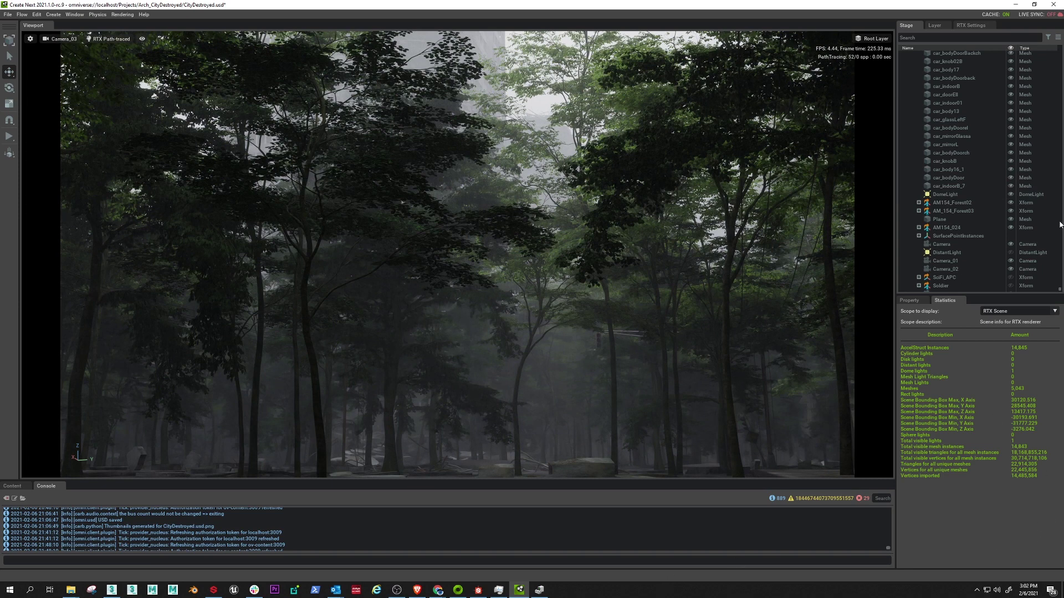
Swap the DomeLight for the DistantLight to sunlight the forest, and select Camera_01 in Stage.
{"action": "left_click", "coordinate": [1011, 194]}
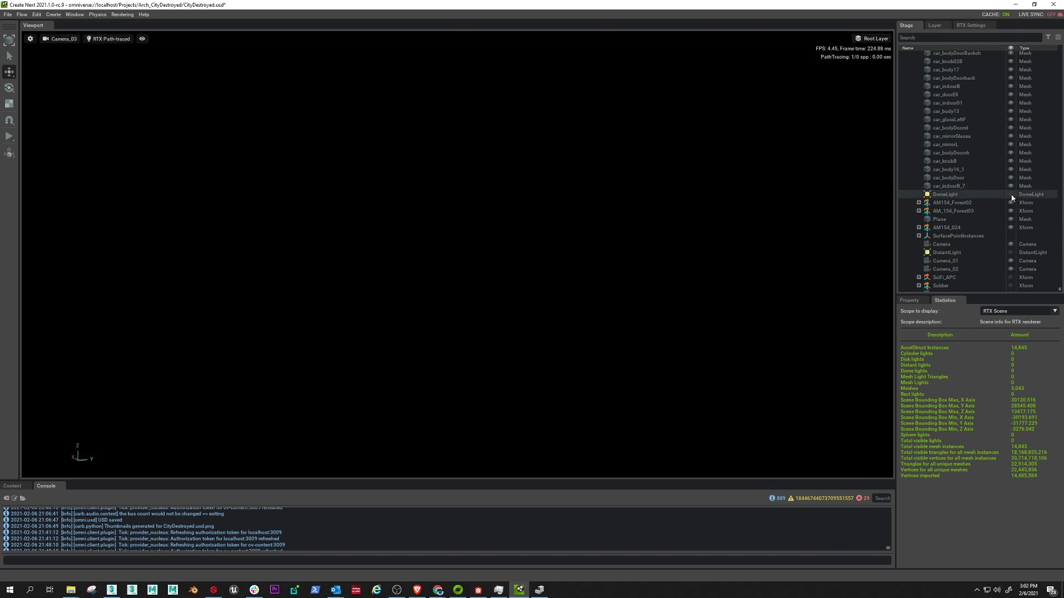
{"action": "left_click", "coordinate": [1011, 253]}
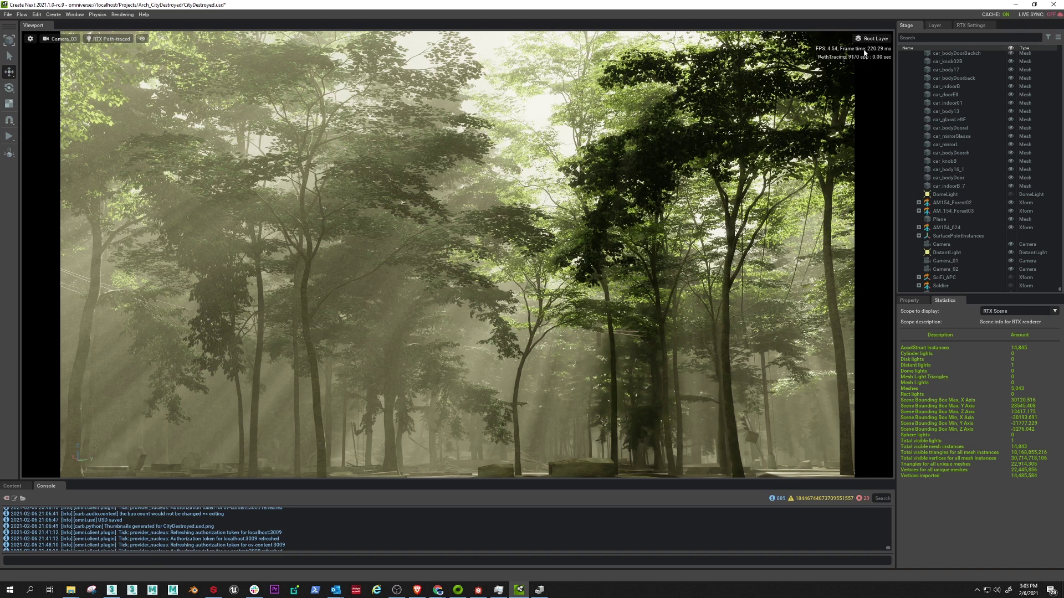
{"action": "left_click", "coordinate": [951, 264]}
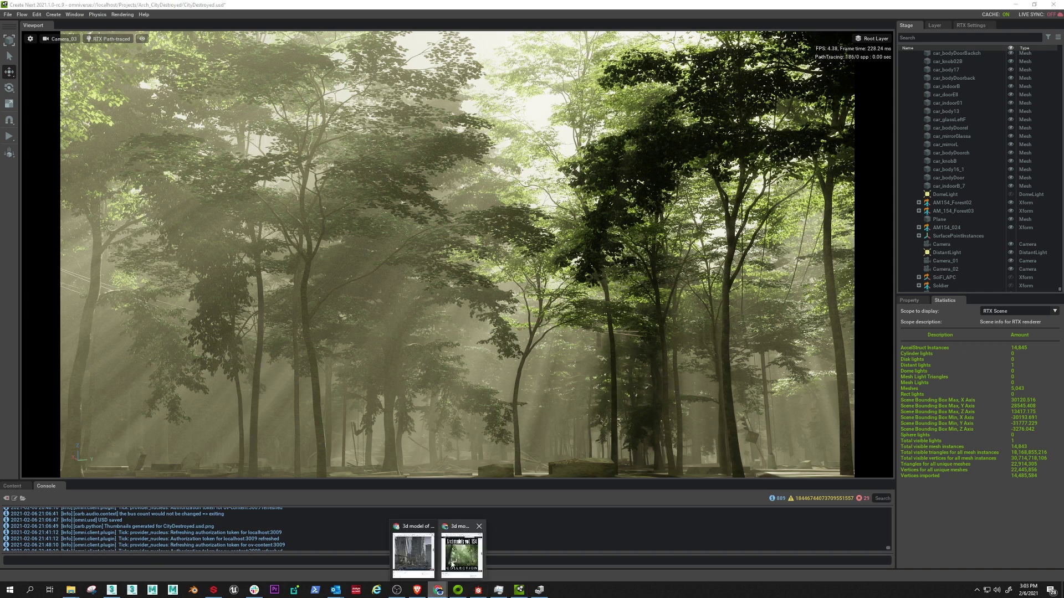
View the Archmodels vol. 154 and Ruined City Destroyed Cityscape pages, then show the Omniverse Open Beta download tab.
{"action": "left_click", "coordinate": [452, 560]}
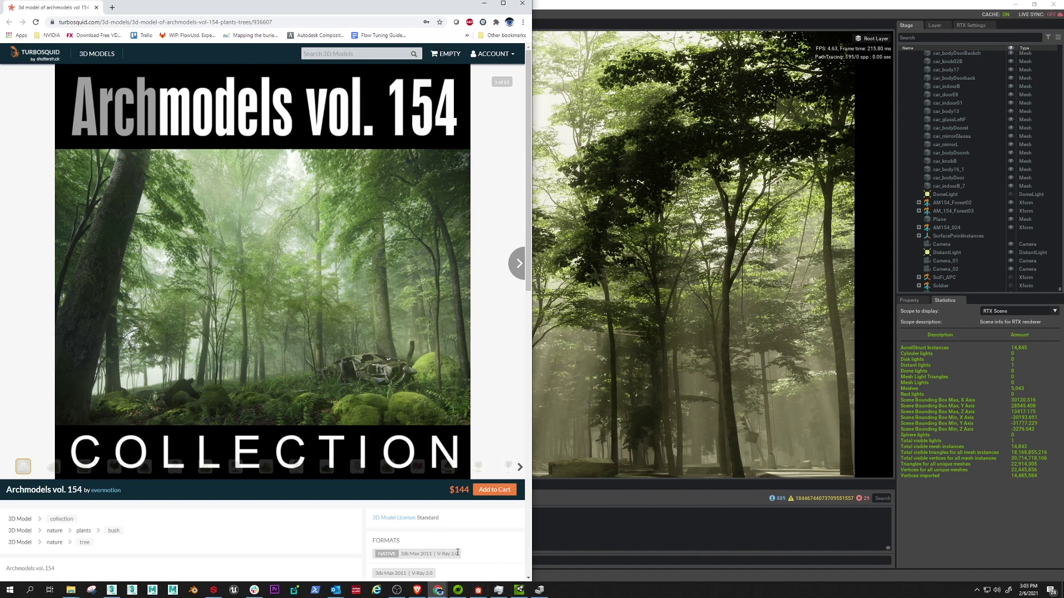
{"action": "mouse_move", "coordinate": [438, 590]}
{"action": "left_click", "coordinate": [416, 552]}
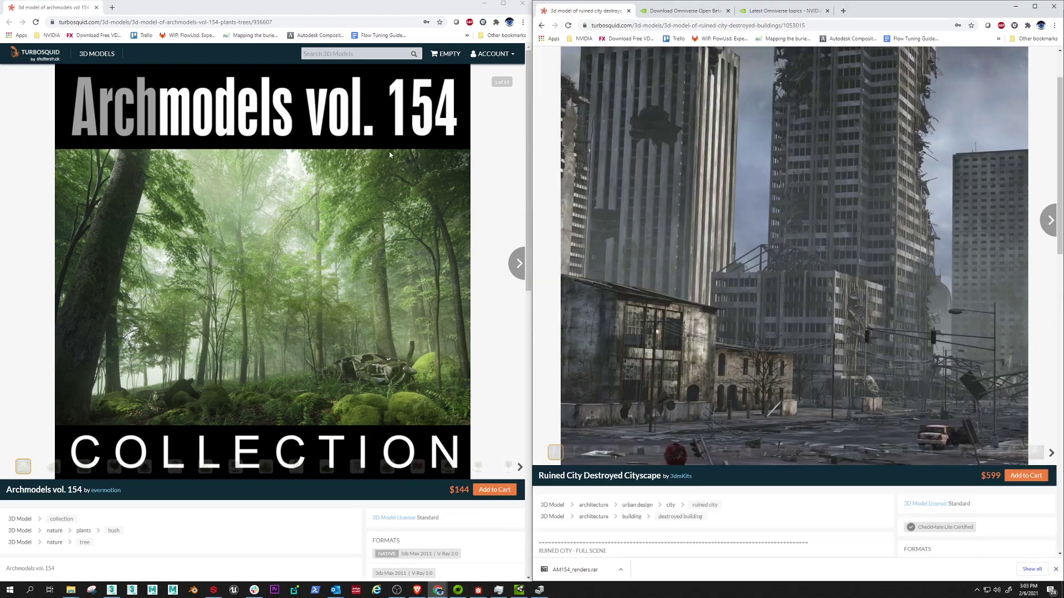
{"action": "left_click", "coordinate": [485, 6]}
{"action": "left_click", "coordinate": [677, 11]}
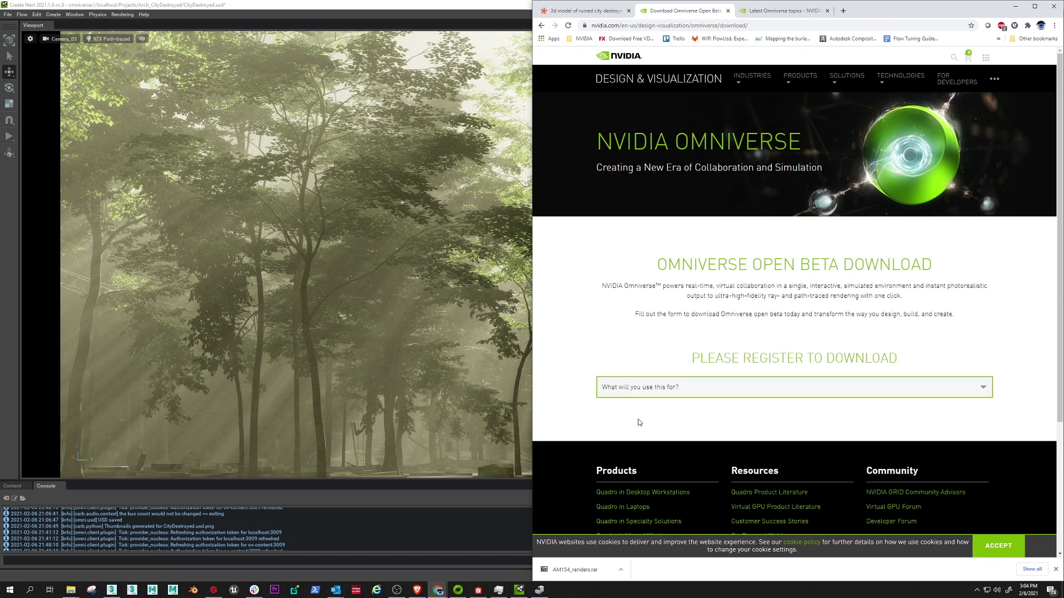
Open the Omniverse Launcher full-screen and browse the Exchange's apps and connectors catalogue.
{"action": "left_click", "coordinate": [458, 589]}
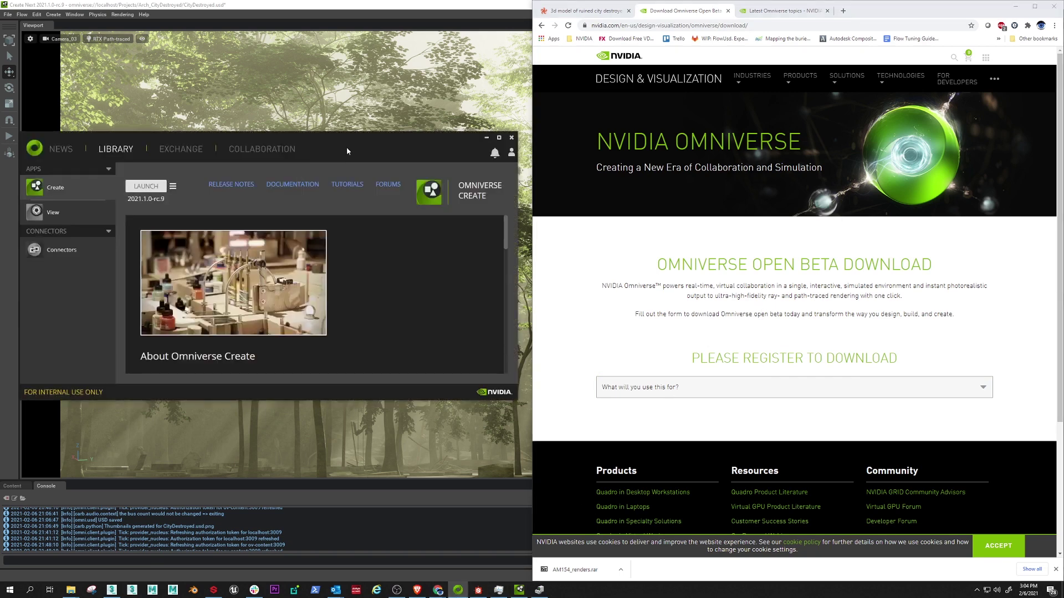
{"action": "left_click_drag", "start_coordinate": [285, 159], "coordinate": [330, 166]}
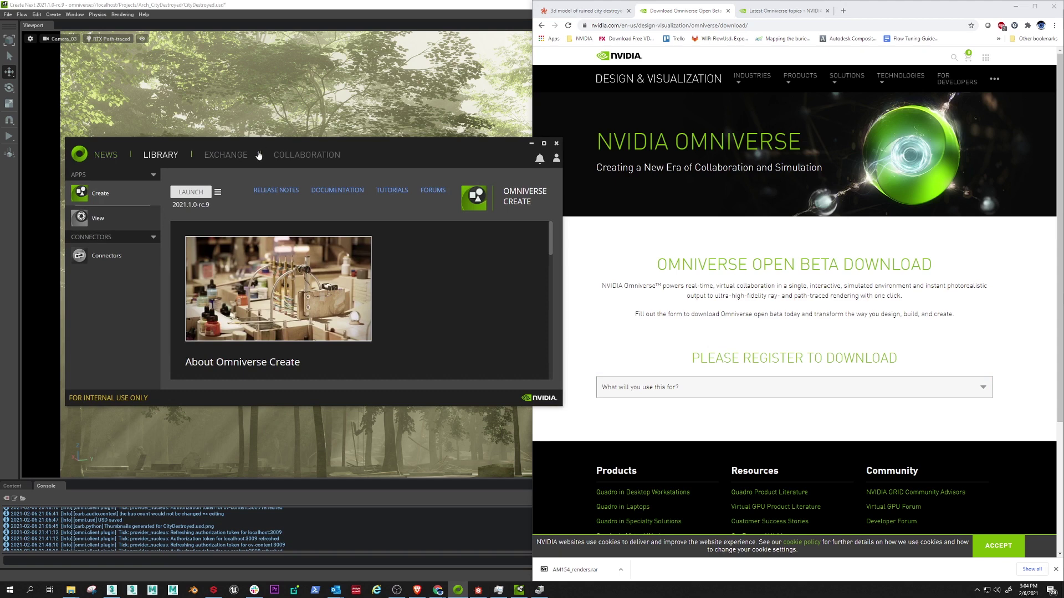
{"action": "left_click", "coordinate": [225, 159]}
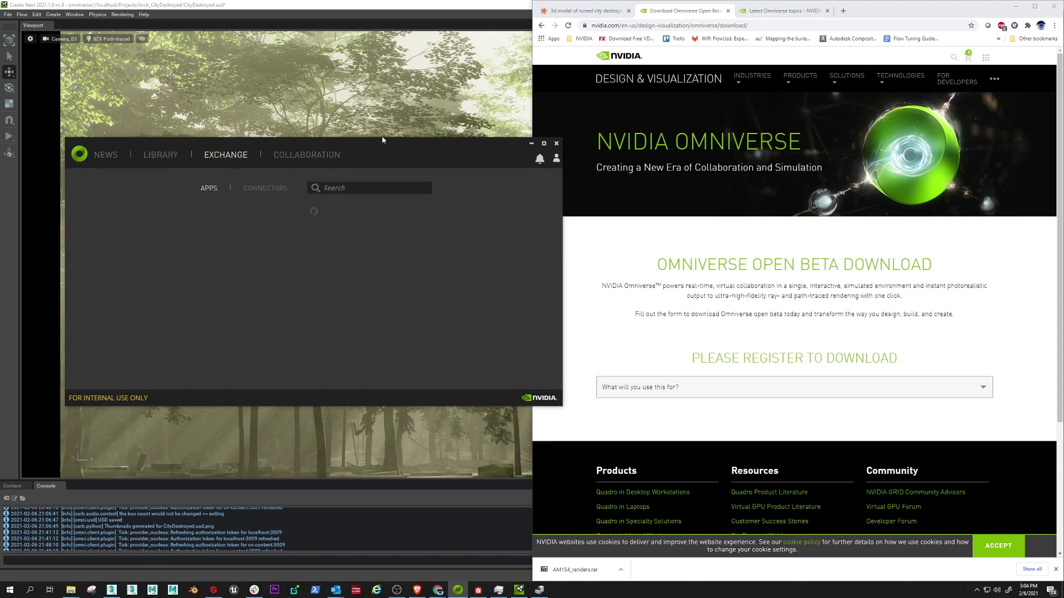
{"action": "left_click_drag", "start_coordinate": [535, 153], "coordinate": [757, 154]}
{"action": "left_click", "coordinate": [766, 144]}
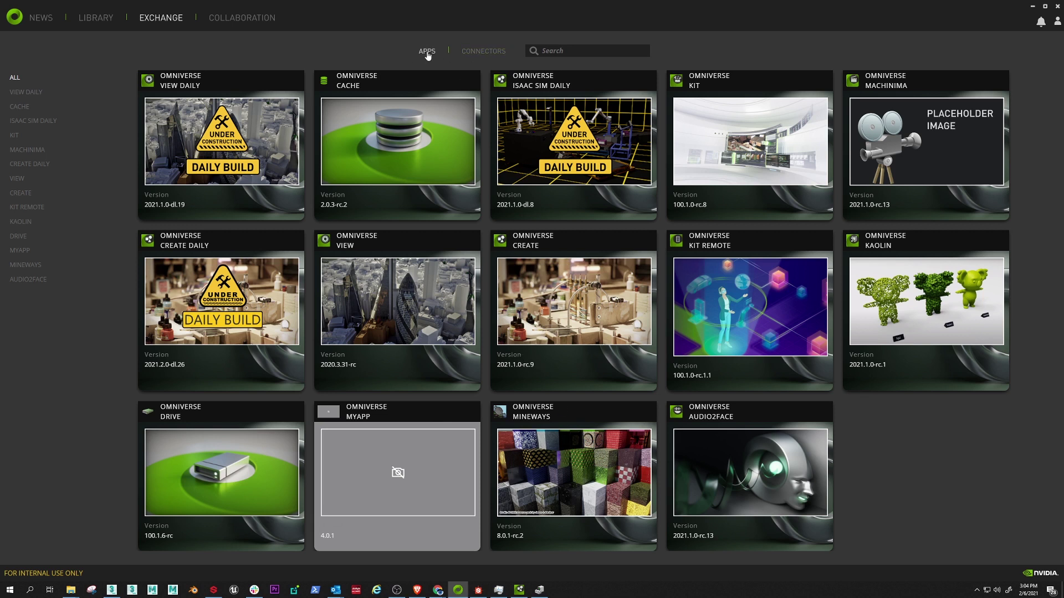
{"action": "left_click", "coordinate": [477, 54]}
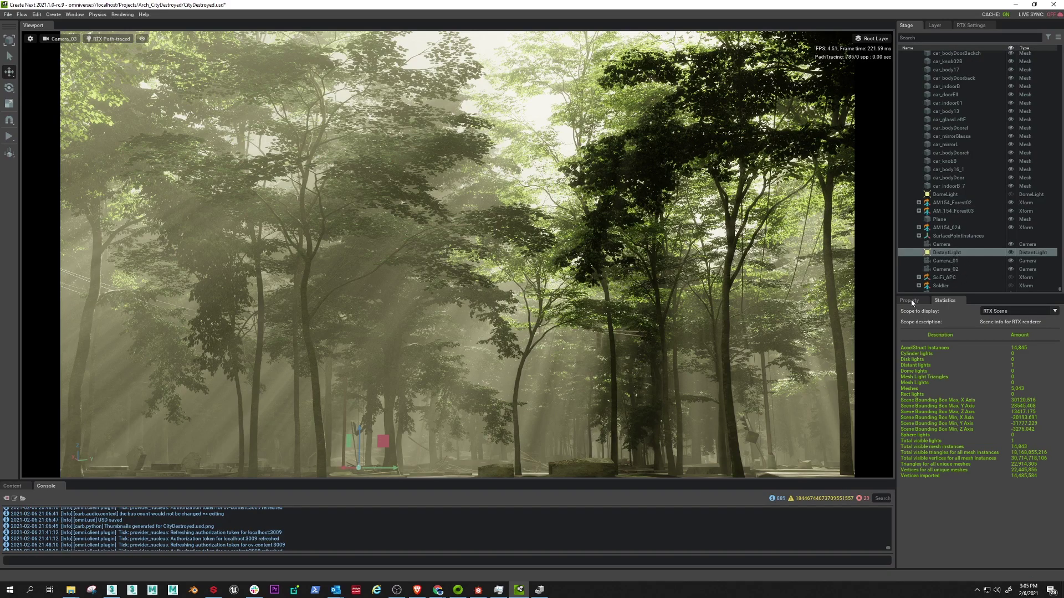
Set the DistantLight's Rotate X from 2.0 to -39.0 in the Property panel.
{"action": "left_click", "coordinate": [910, 301]}
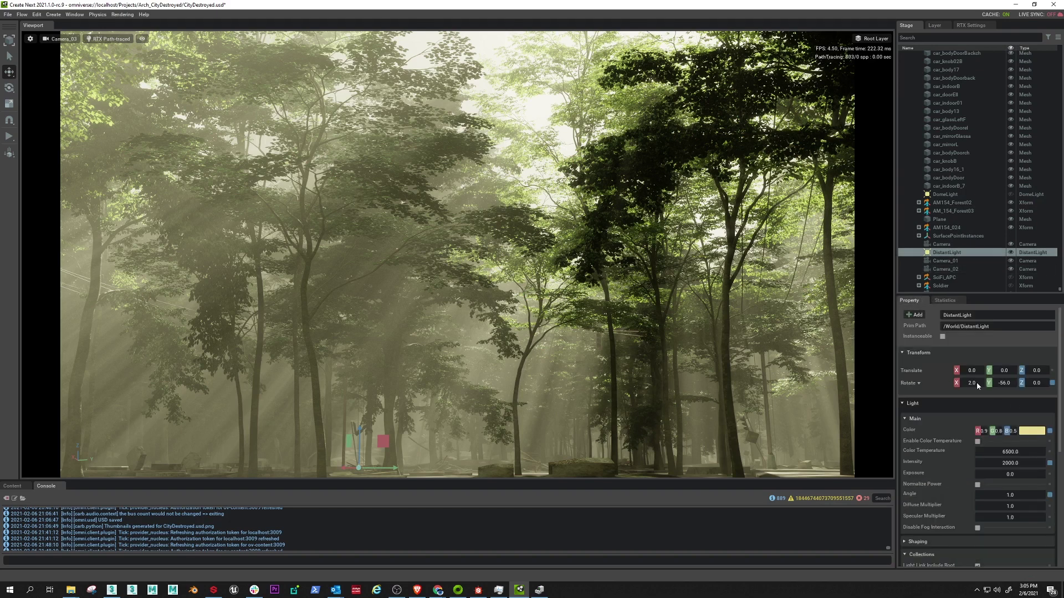
{"action": "mouse_move", "coordinate": [963, 386]}
{"action": "left_mouse_down"}
{"action": "mouse_move", "coordinate": [948, 384]}
{"action": "mouse_move", "coordinate": [958, 387]}
{"action": "left_mouse_up"}
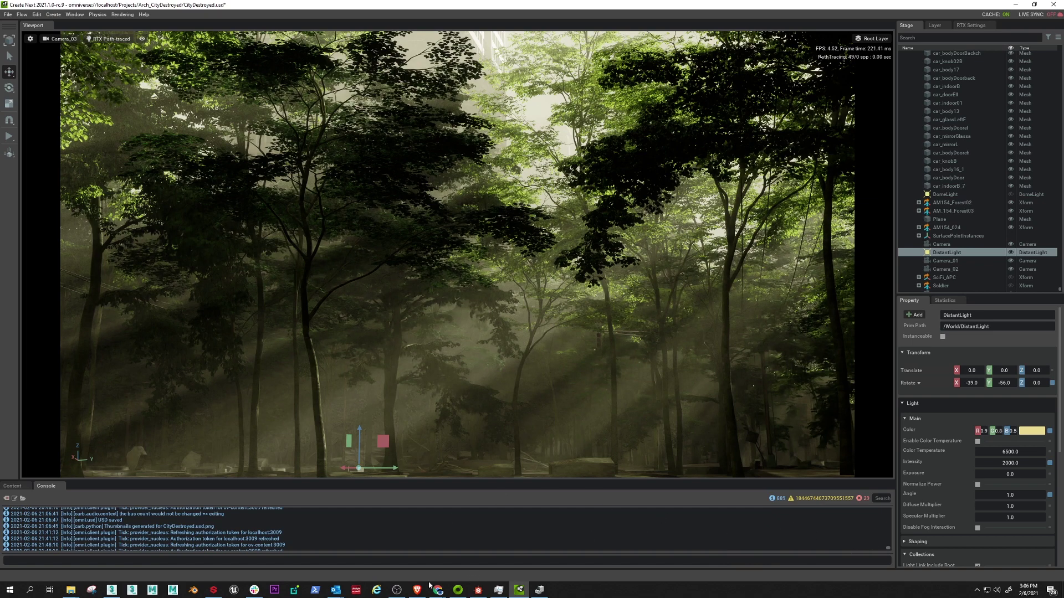
Close the TurboSquid tree collection window and switch Chrome to the latest Omniverse forum topics.
{"action": "mouse_move", "coordinate": [438, 588]}
{"action": "left_click", "coordinate": [460, 553]}
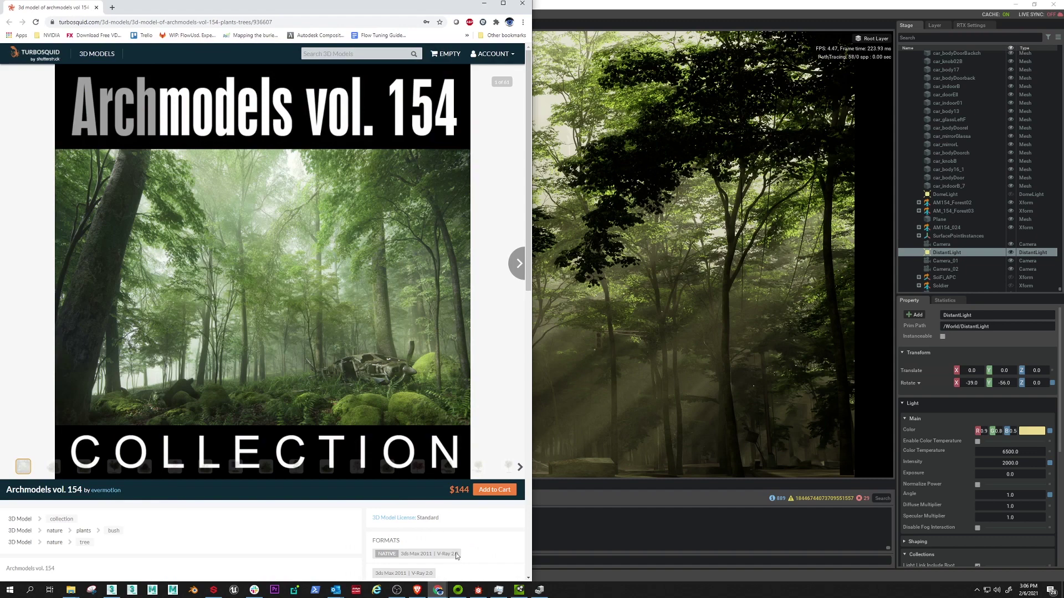
{"action": "left_click", "coordinate": [522, 4]}
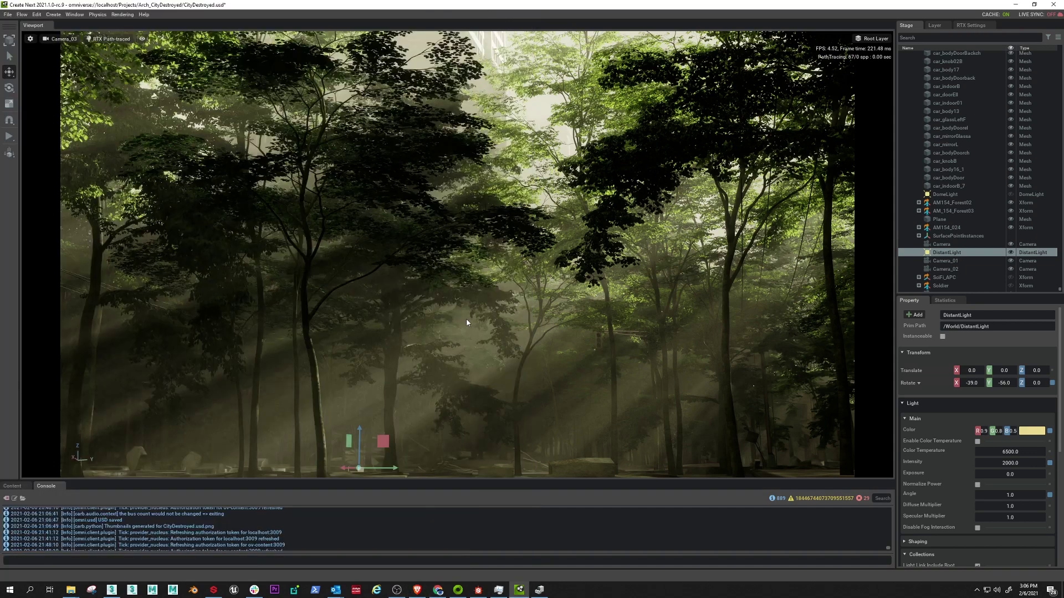
{"action": "left_click", "coordinate": [438, 589]}
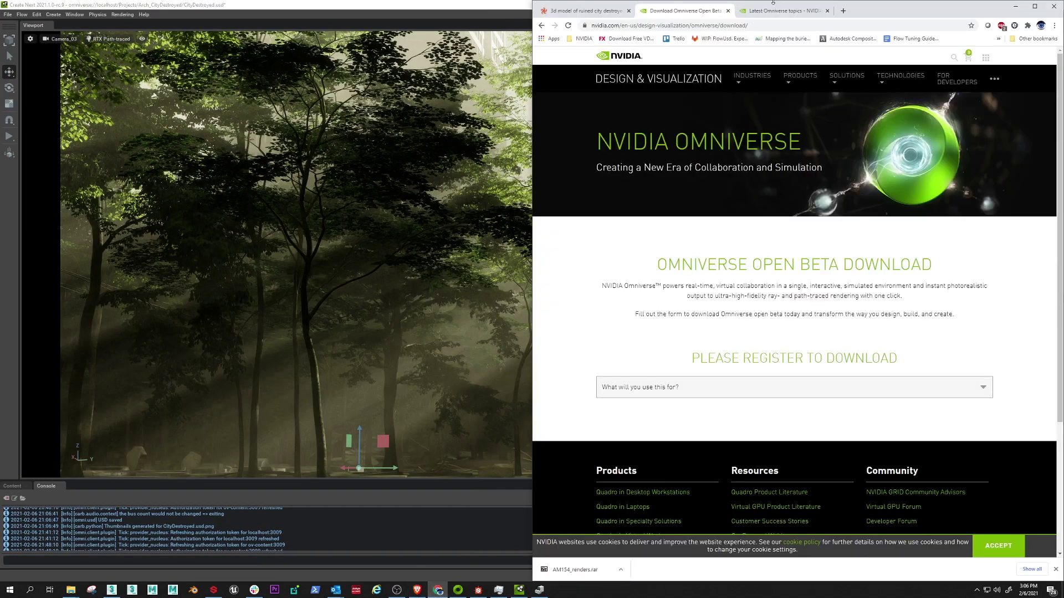
{"action": "left_click", "coordinate": [774, 10]}
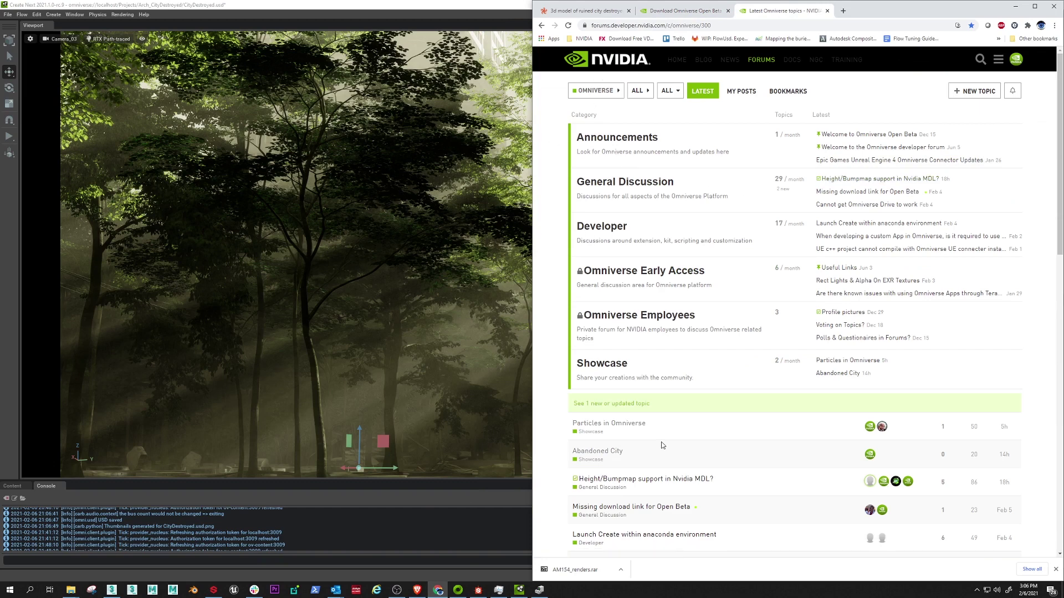
Browse the latest forum topics and open the Abandoned City post under Showcase.
{"action": "scroll", "coordinate": [728, 447], "scroll_direction": "down", "scroll_amount": 2}
{"action": "scroll", "coordinate": [728, 447], "scroll_direction": "down", "scroll_amount": 1}
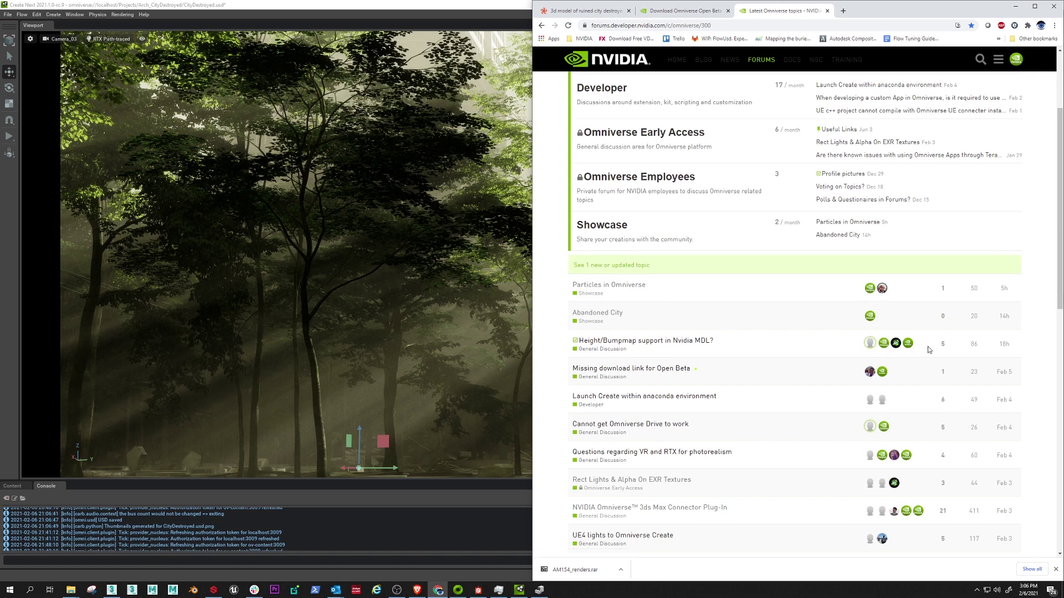
{"action": "scroll", "coordinate": [908, 391], "scroll_direction": "down", "scroll_amount": 4}
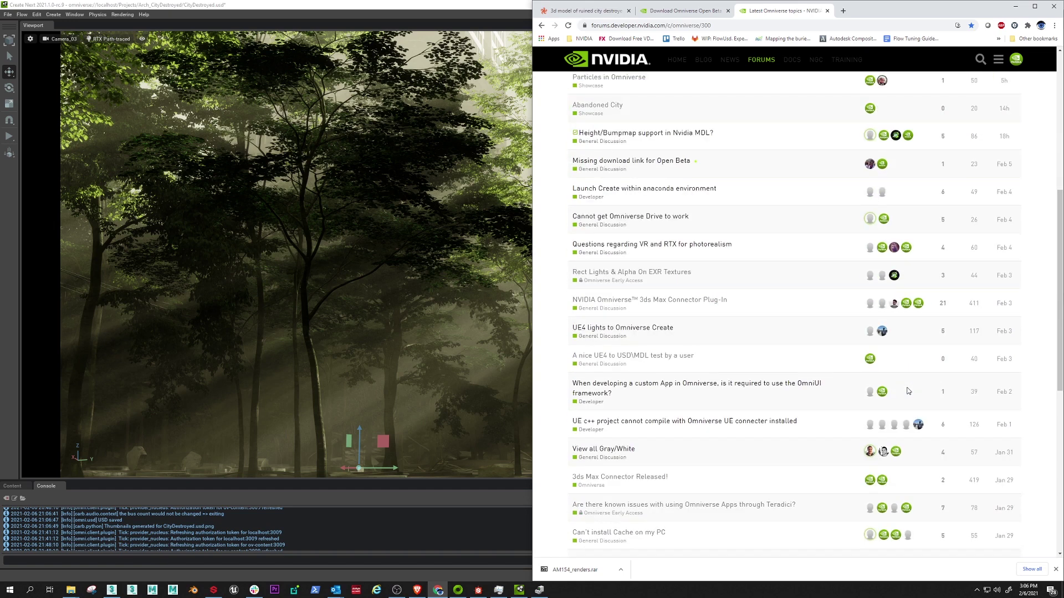
{"action": "scroll", "coordinate": [908, 387], "scroll_direction": "up", "scroll_amount": 3}
{"action": "scroll", "coordinate": [908, 377], "scroll_direction": "up", "scroll_amount": 4}
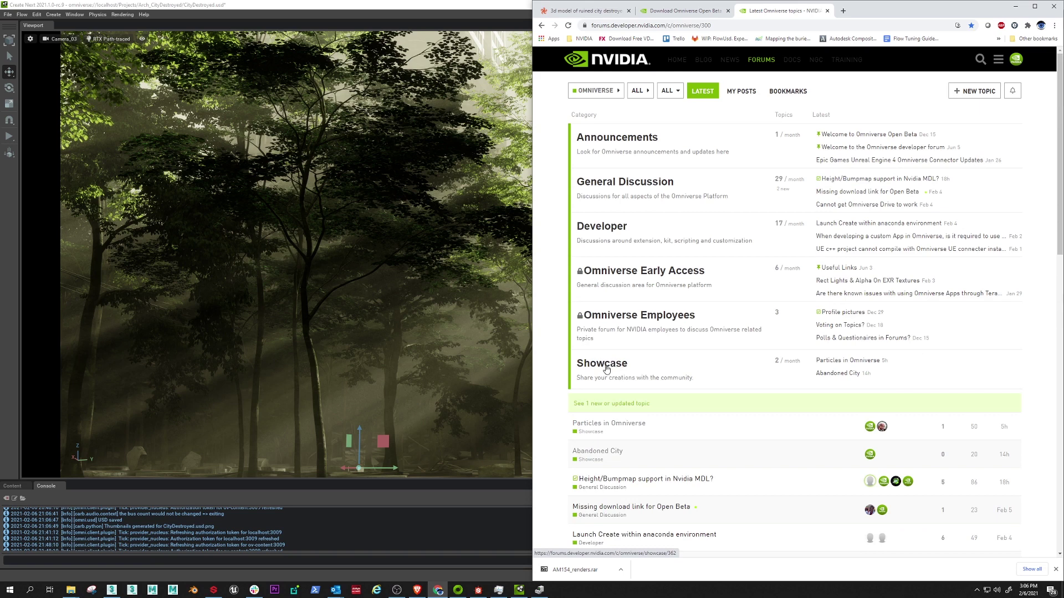
{"action": "left_click", "coordinate": [605, 368]}
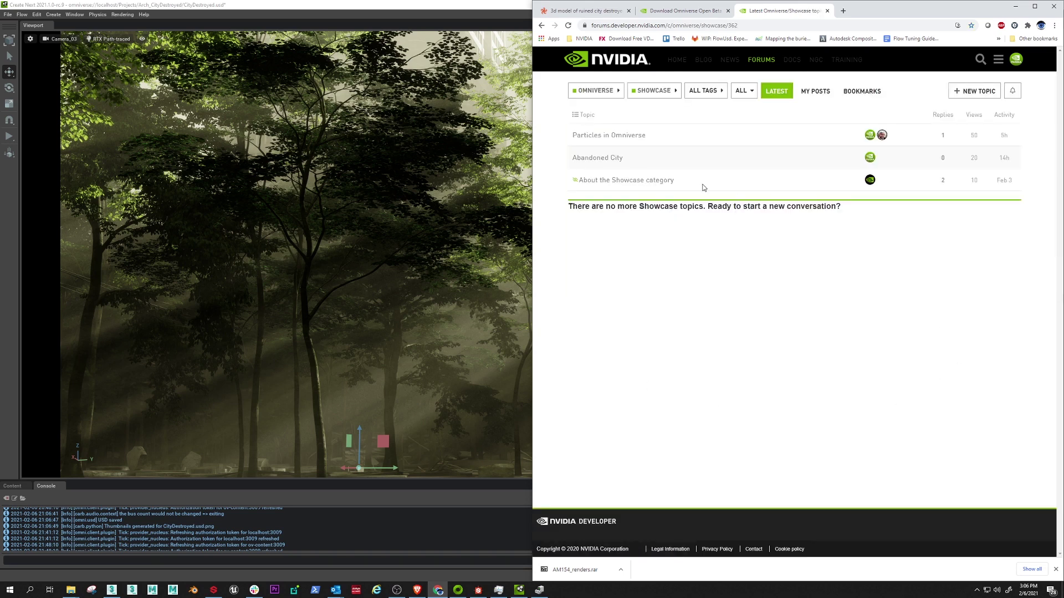
{"action": "left_click", "coordinate": [612, 160]}
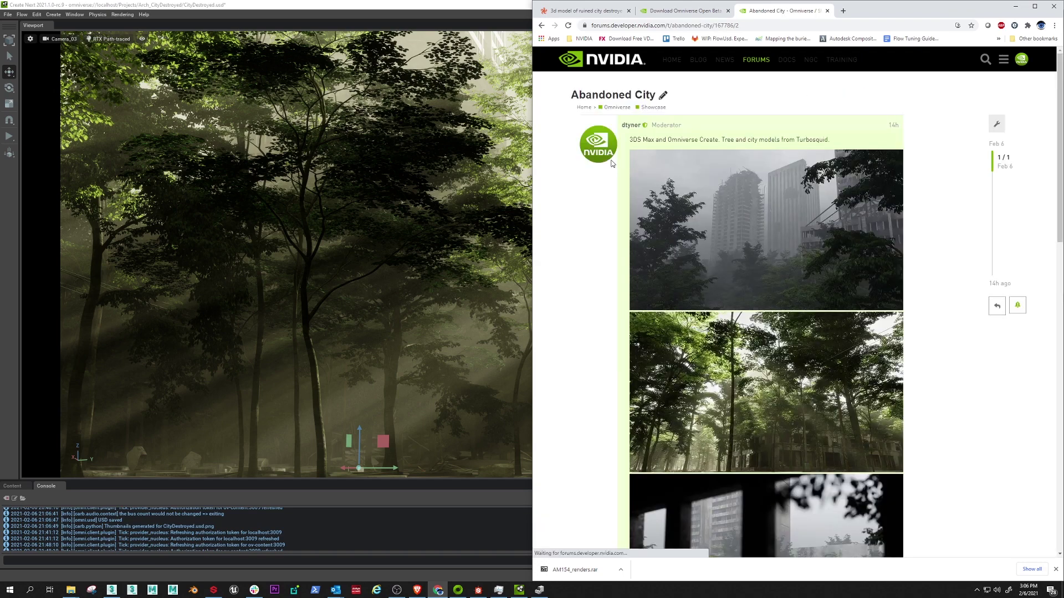
Scroll the Abandoned City images, minimize Chrome to reveal Create, and bring up the screen recorder.
{"action": "scroll", "coordinate": [792, 458], "scroll_direction": "down", "scroll_amount": 3}
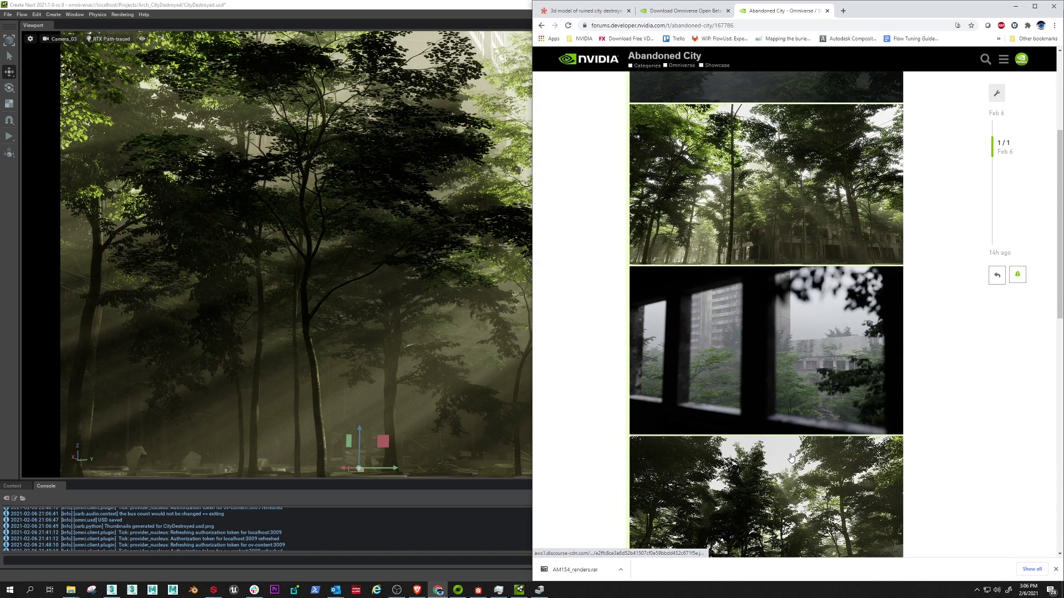
{"action": "scroll", "coordinate": [791, 458], "scroll_direction": "up", "scroll_amount": 3}
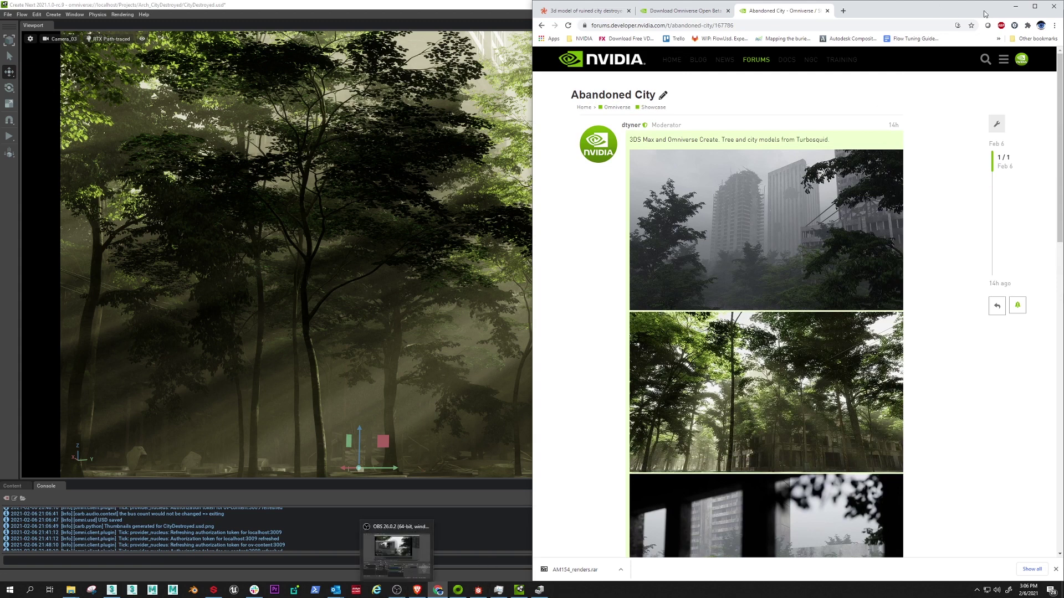
{"action": "left_click", "coordinate": [1015, 6]}
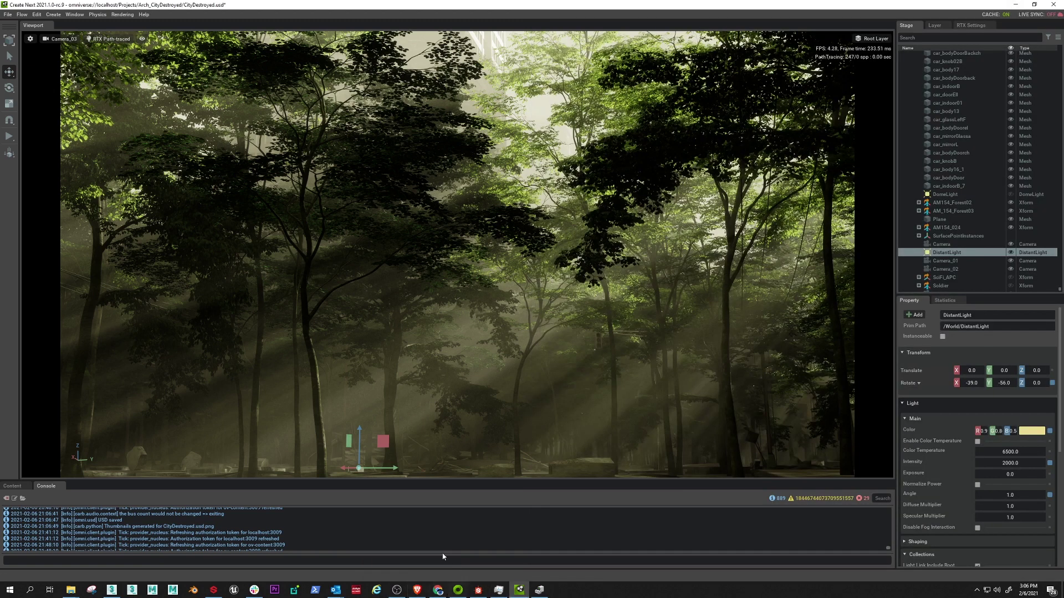
{"action": "left_click", "coordinate": [397, 591]}
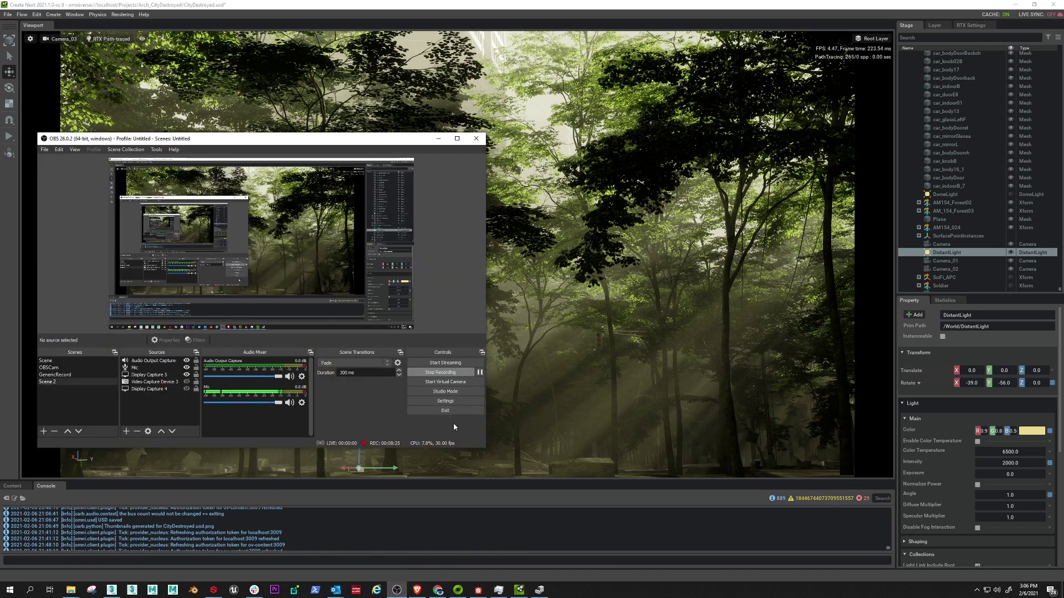